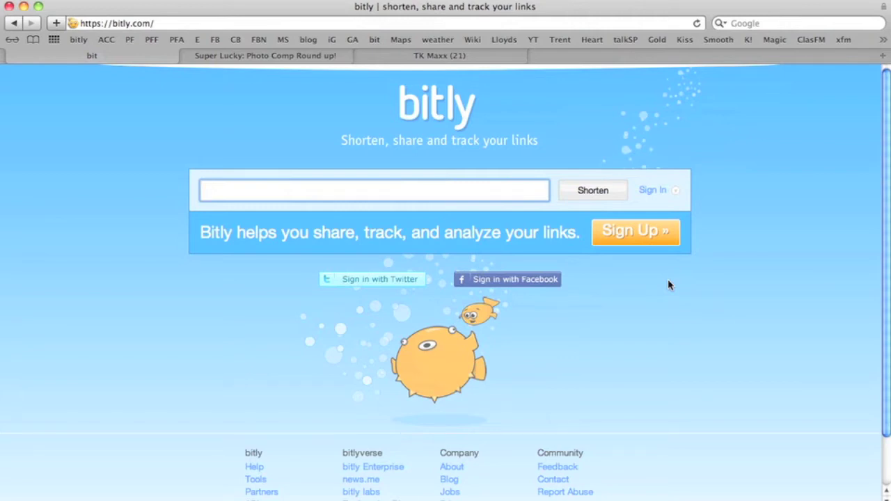
Take the TK Maxx Facebook page address, shorten it to on.fb.me/eygfDU and copy it.
left_click(425, 55)
left_click(350, 23)
key("super+c")
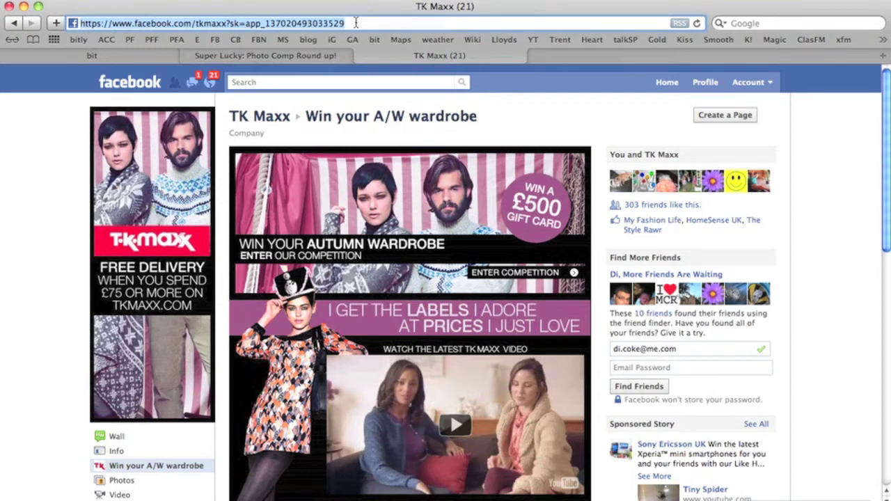
left_click(149, 57)
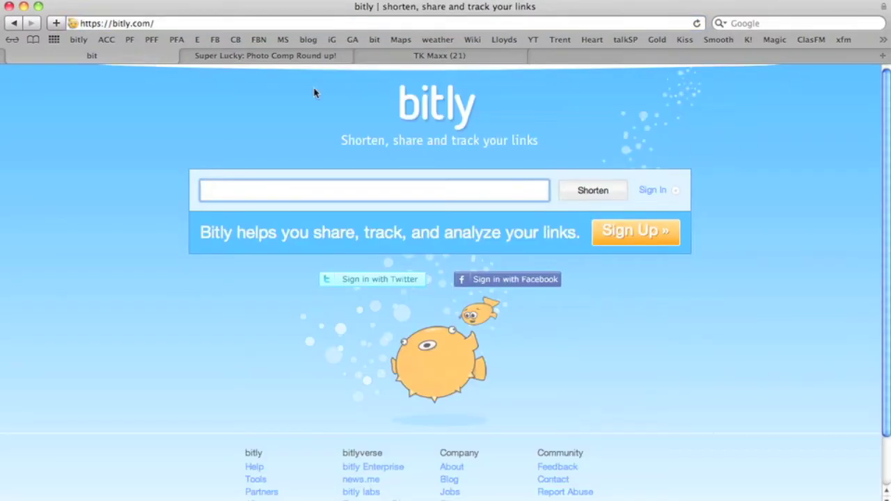
key("super+v")
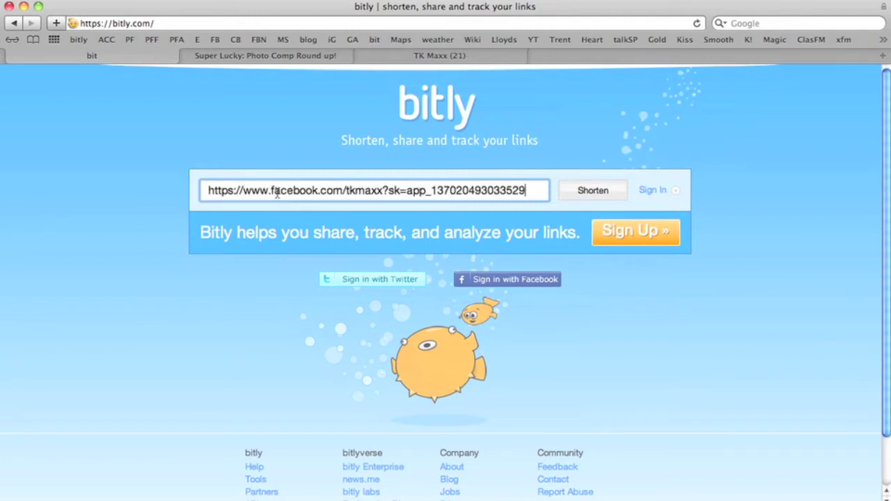
left_click(594, 191)
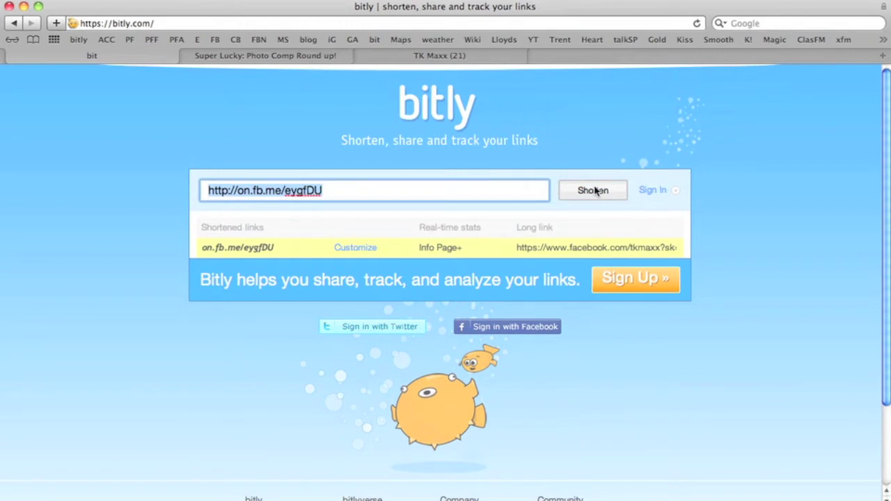
mouse_move(536, 252)
left_click(397, 249)
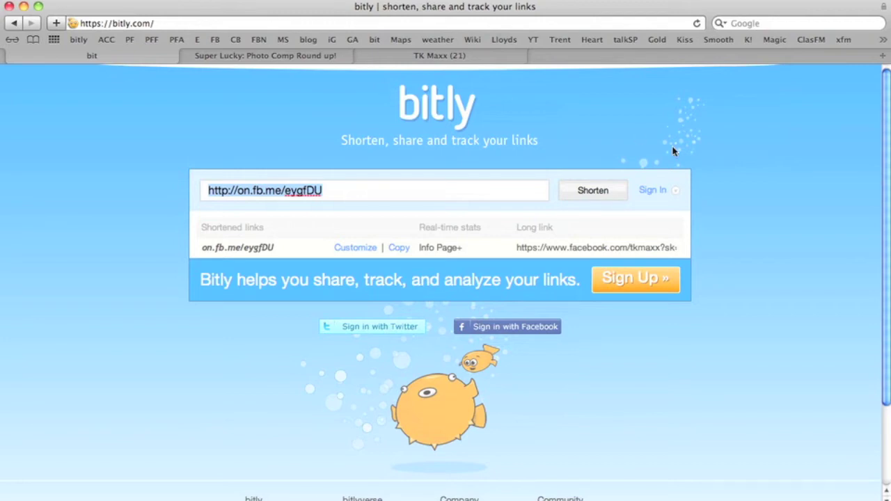
Sign in to Bitly with the account's username and password.
left_click(660, 197)
type("dicoke")
key("Tab")
type("•••••••••")
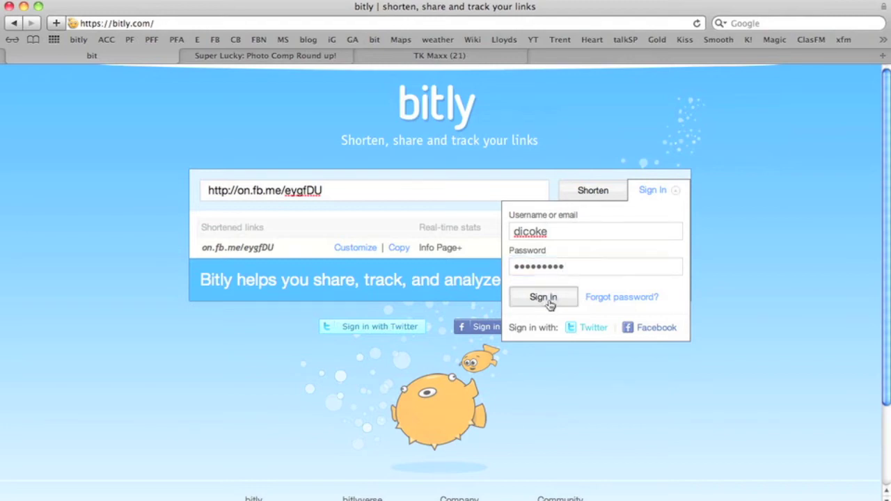
left_click(543, 298)
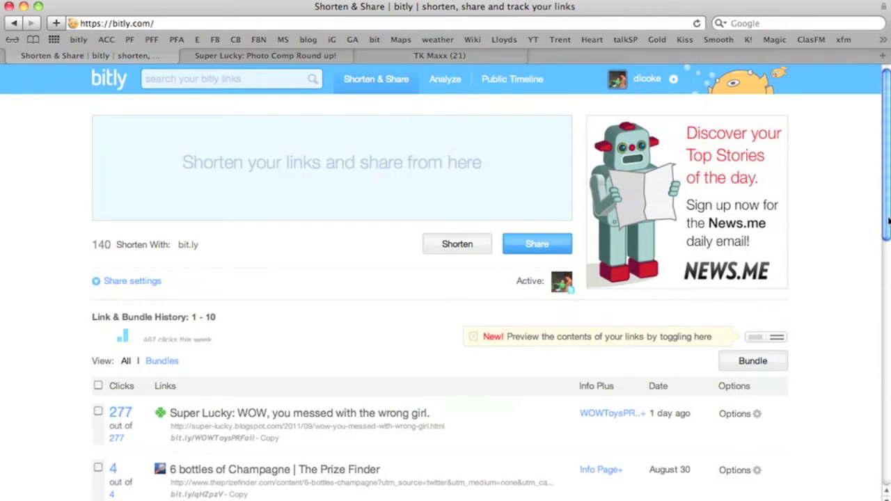
scroll(872, 237, "down", 5)
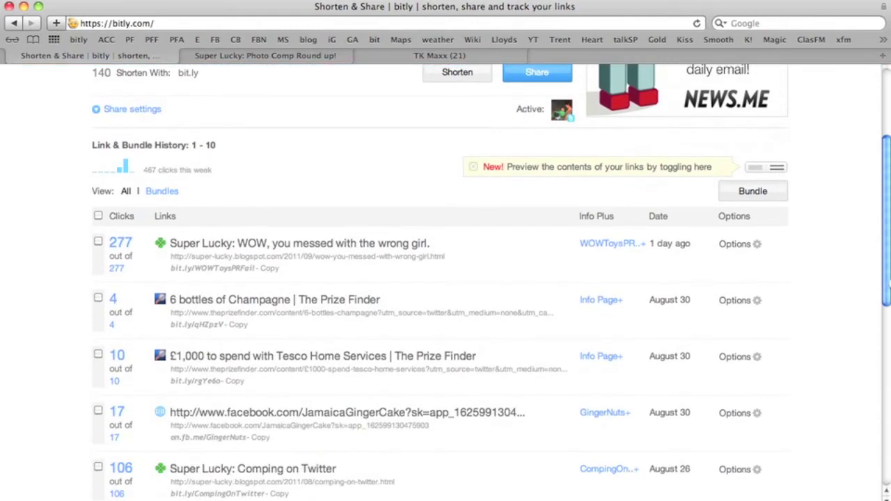
scroll(487, 278, "down", 8)
scroll(446, 278, "up", 15)
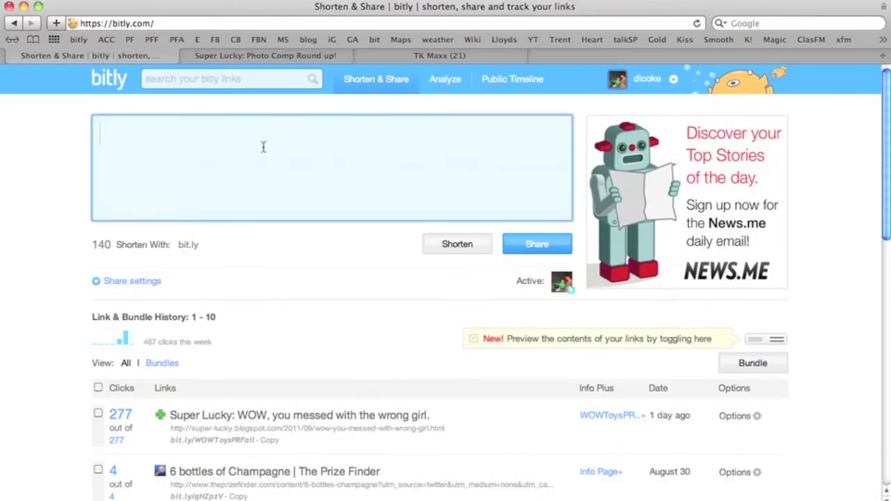
Paste the TK Maxx address and give its short link the custom ending TKMaxxComp.
key("super+v")
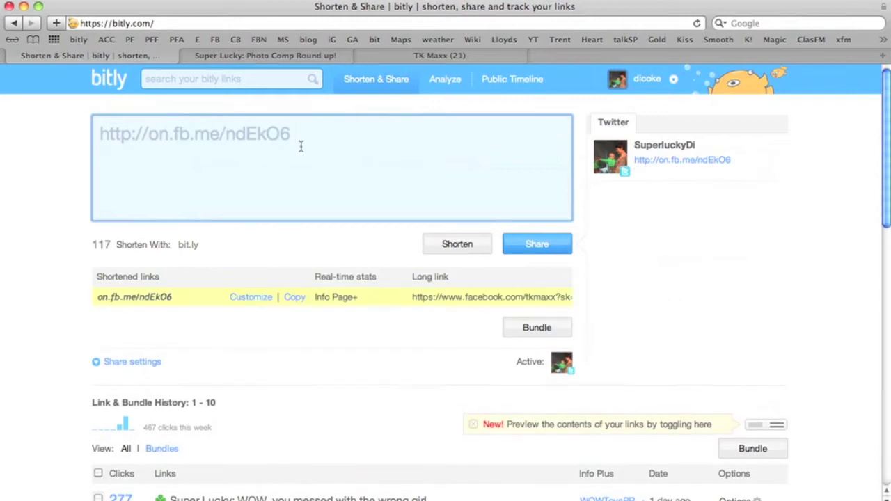
left_click(251, 299)
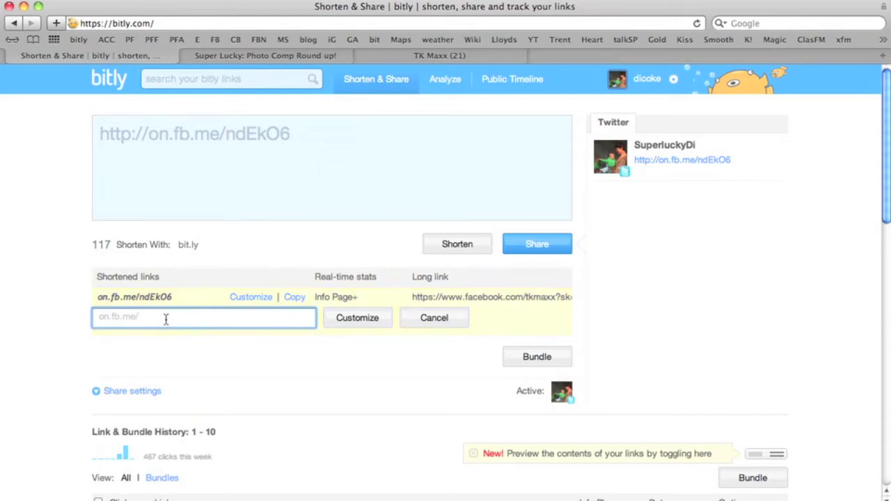
type("TKMaxxComp")
left_click(344, 318)
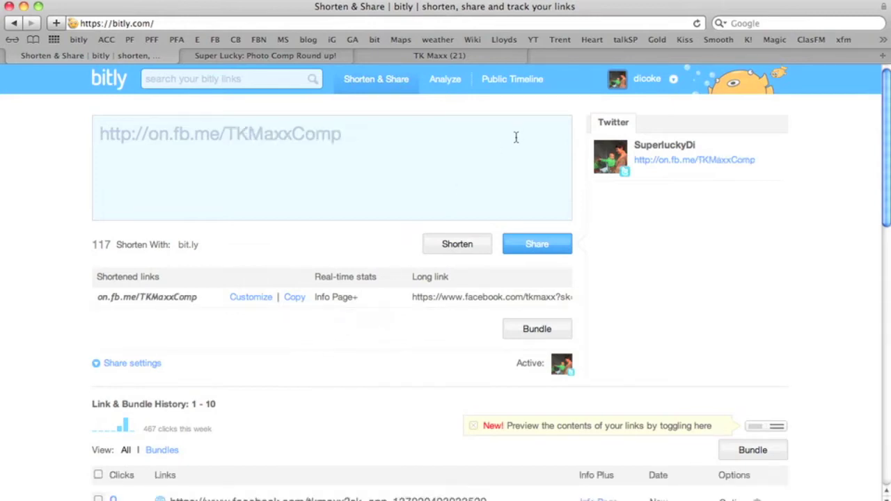
Share 'Check out this new comp from TK Maxx!' with the TKMaxxComp link on its own line.
left_click(557, 251)
left_click(100, 133)
type("Check out ")
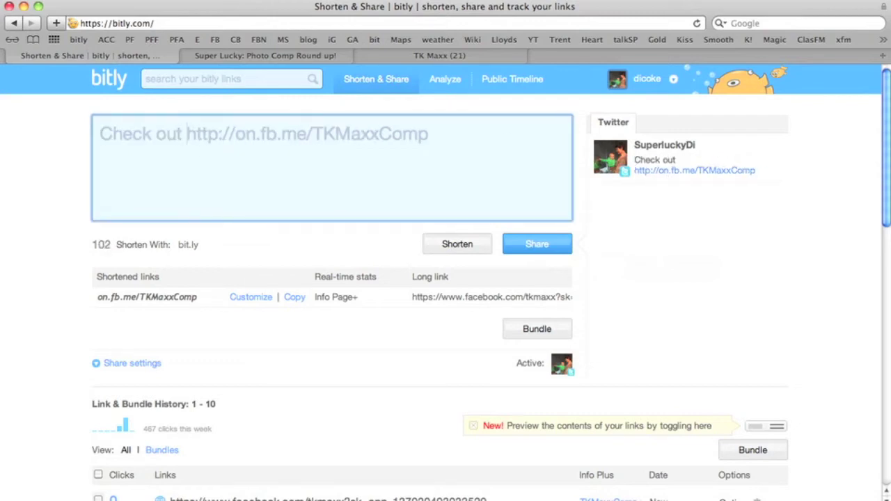
type("this ")
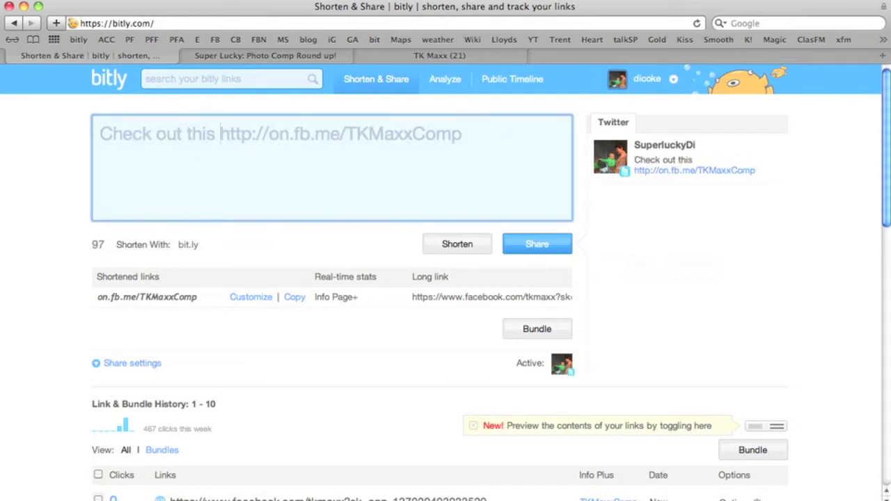
type(" new comp f")
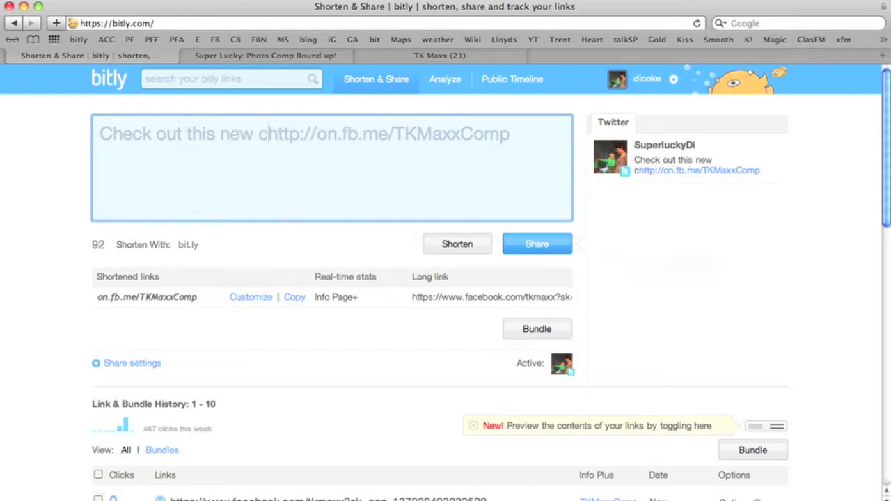
type("rom TK Maxx")
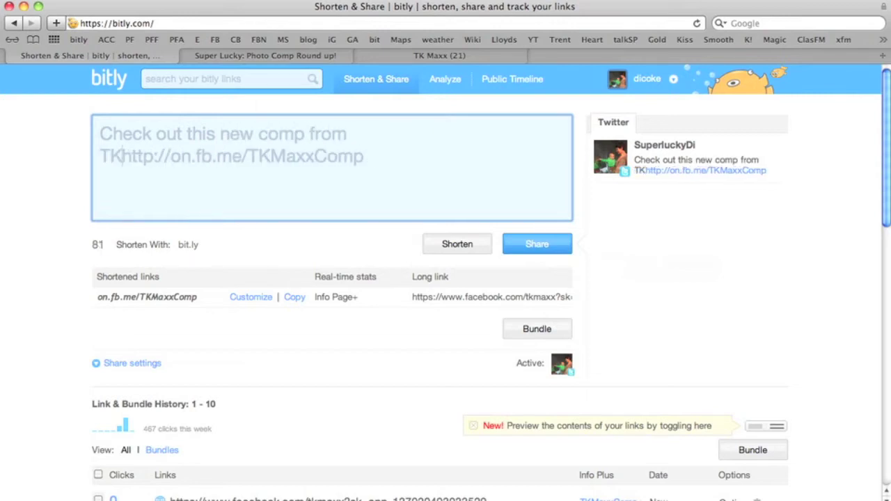
type("!")
key("Return")
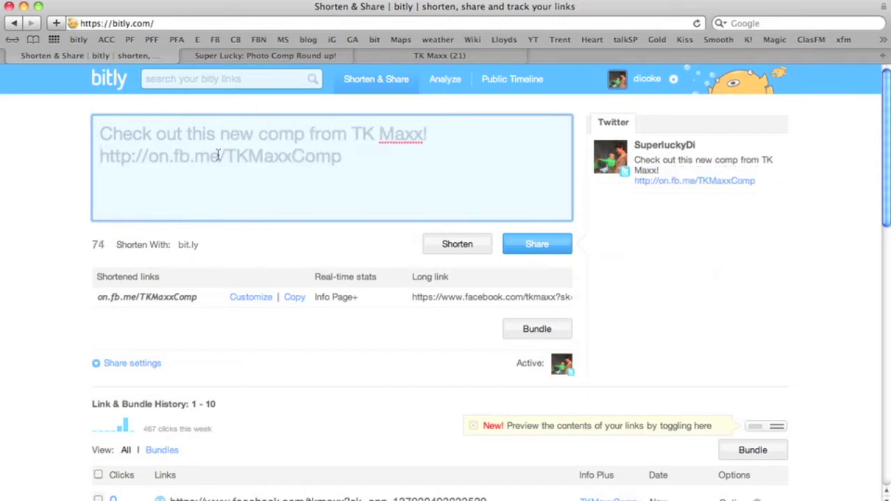
left_click(537, 247)
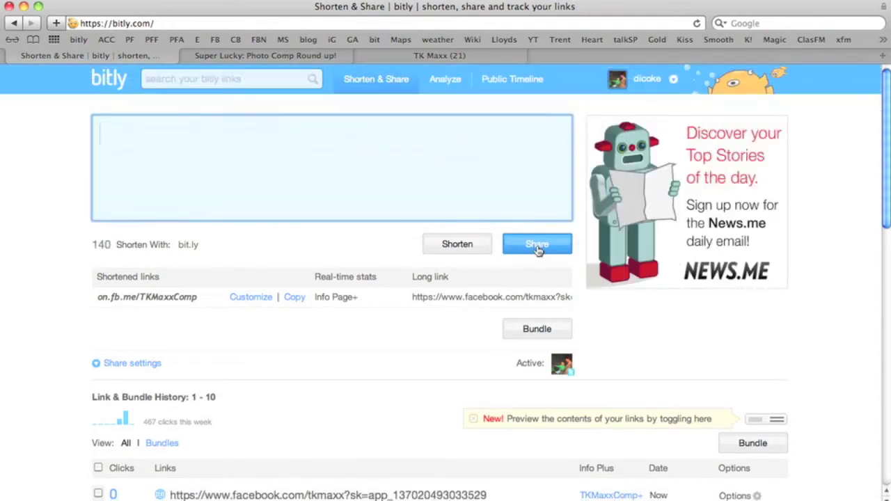
Review the link history for the new TKMaxxComp entry and clear the message box.
left_click_drag(888, 221, 888, 289)
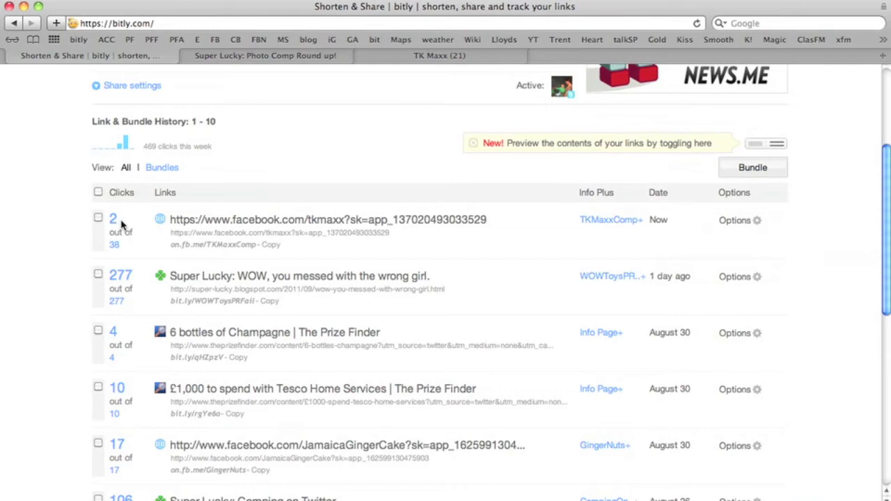
left_click_drag(887, 309, 888, 241)
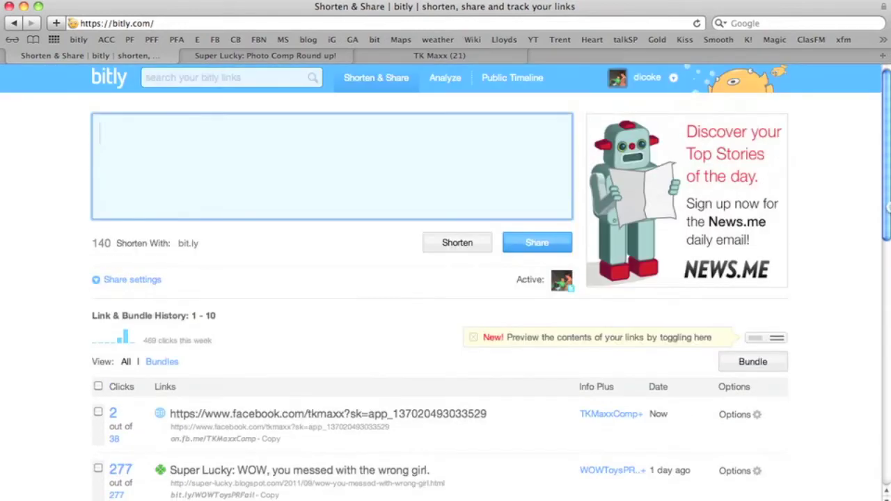
left_click(414, 104)
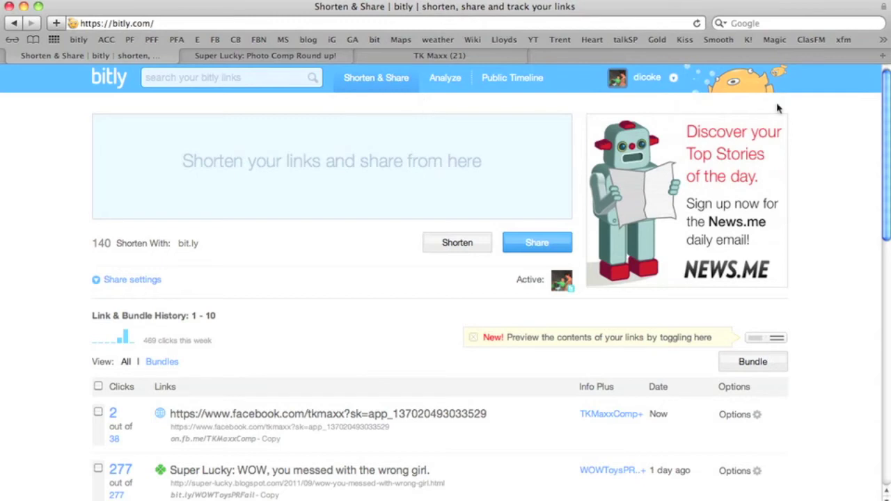
left_click_drag(887, 181, 887, 219)
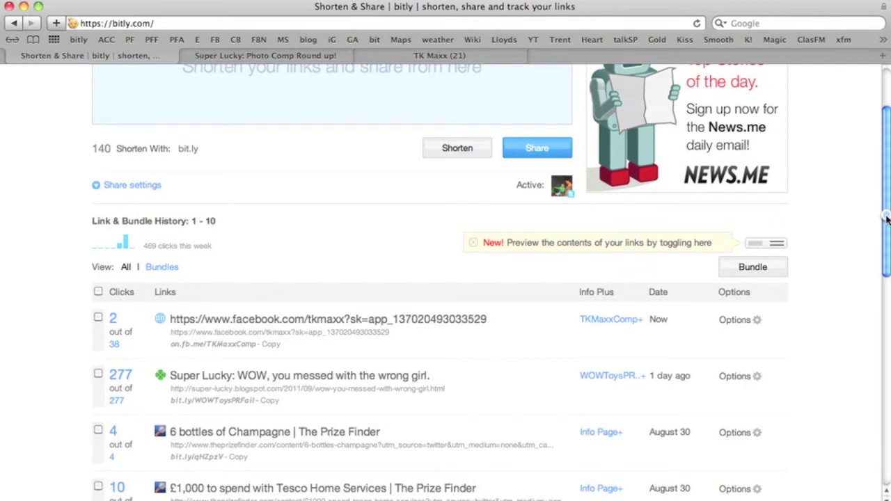
scroll(513, 324, "up", 4)
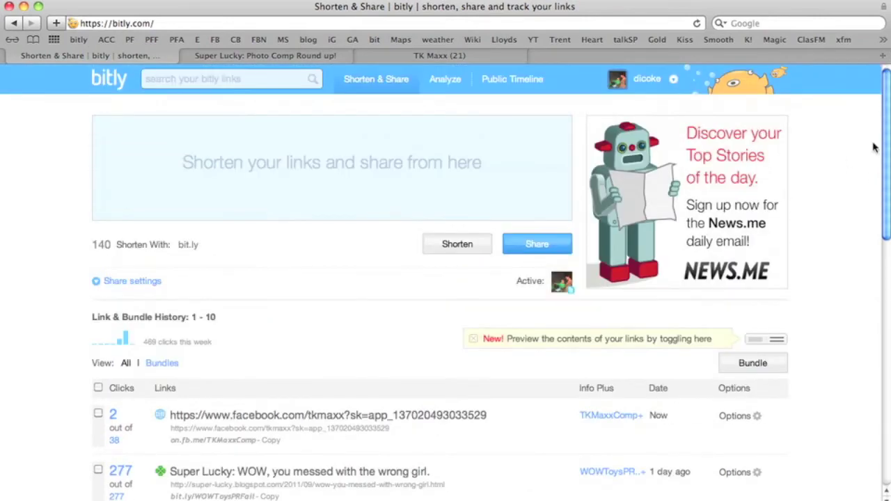
left_click_drag(885, 127, 881, 245)
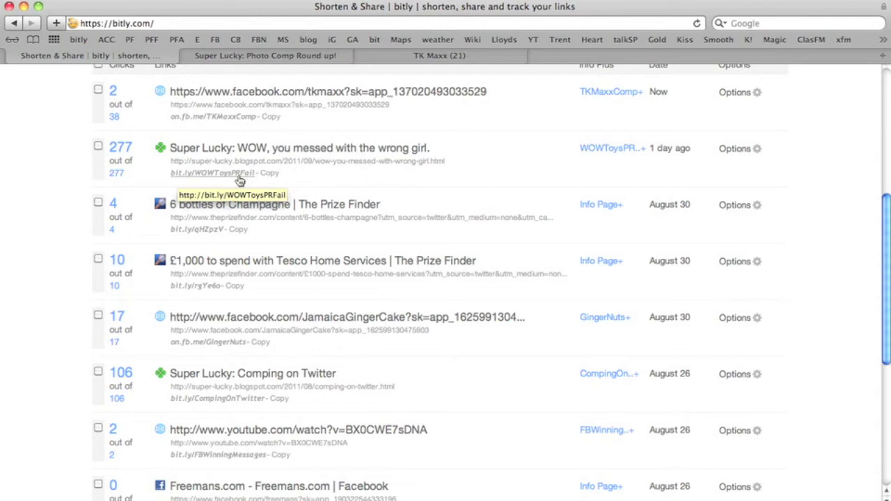
left_click_drag(887, 222, 882, 259)
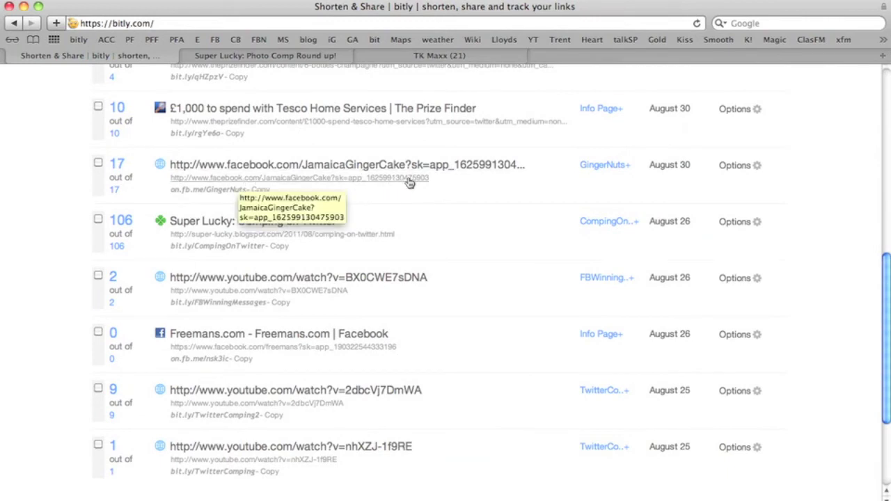
Test the GingerNuts short link, then go back to the Nottingham contest entry.
left_click(221, 195)
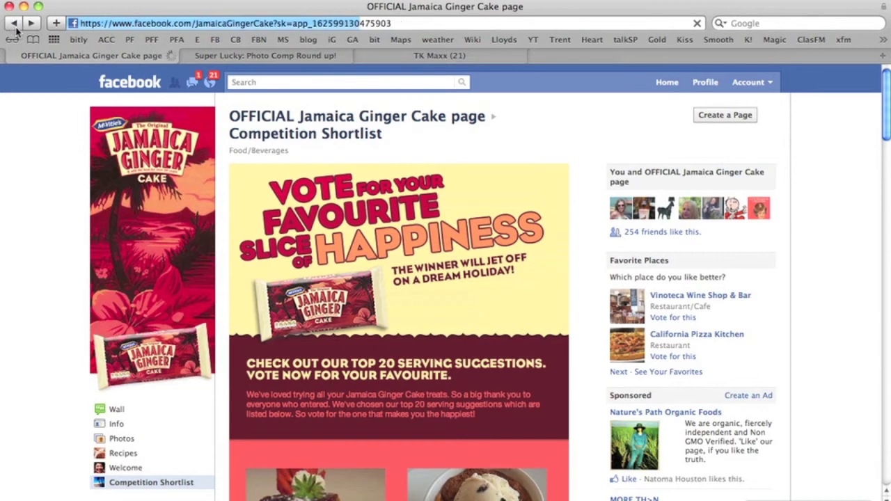
left_click(14, 25)
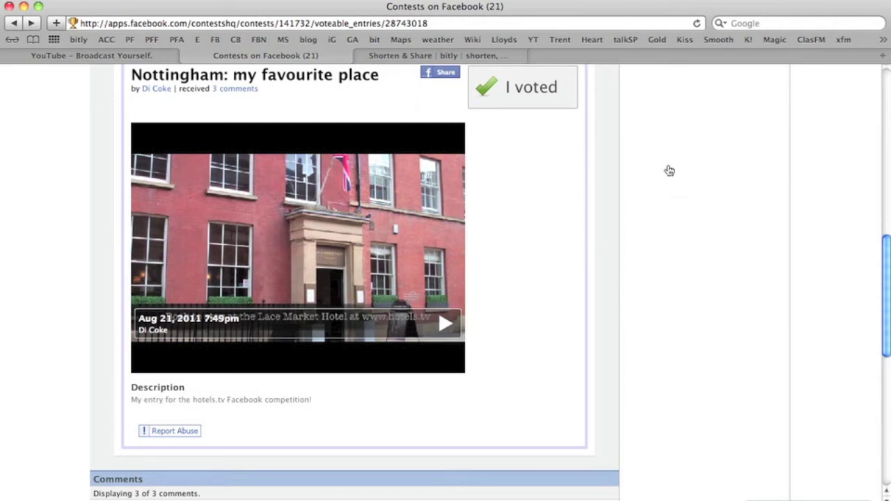
Select the Nottingham contest entry page's full web address for copying.
triple_click(431, 23)
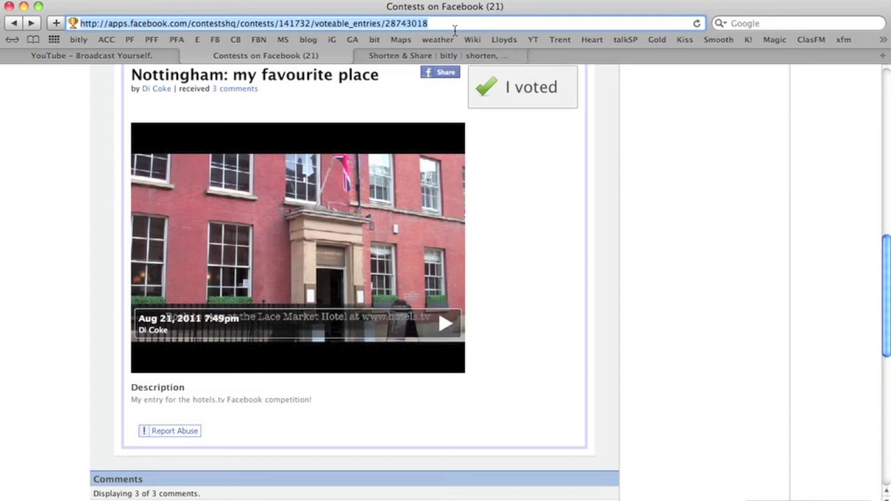
Shorten the contest entry link, name it ILoveNottingham, and copy the short link.
left_click(431, 58)
left_click(265, 159)
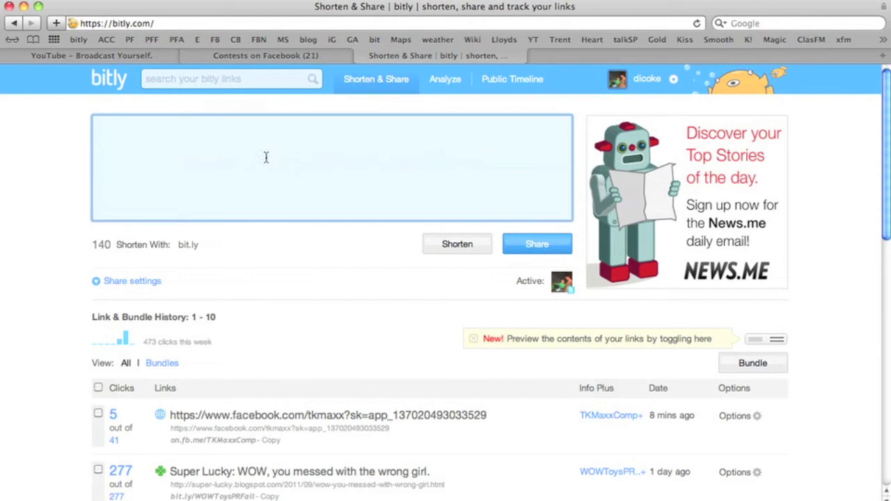
key("super+v")
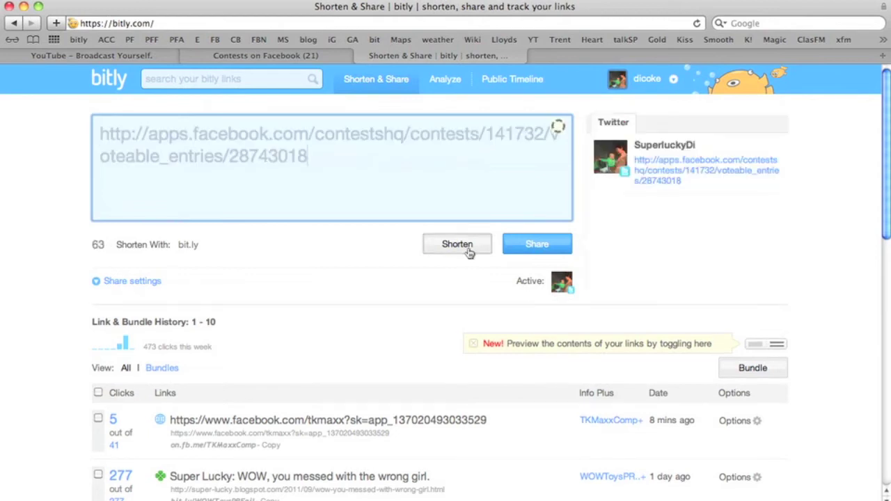
left_click(459, 245)
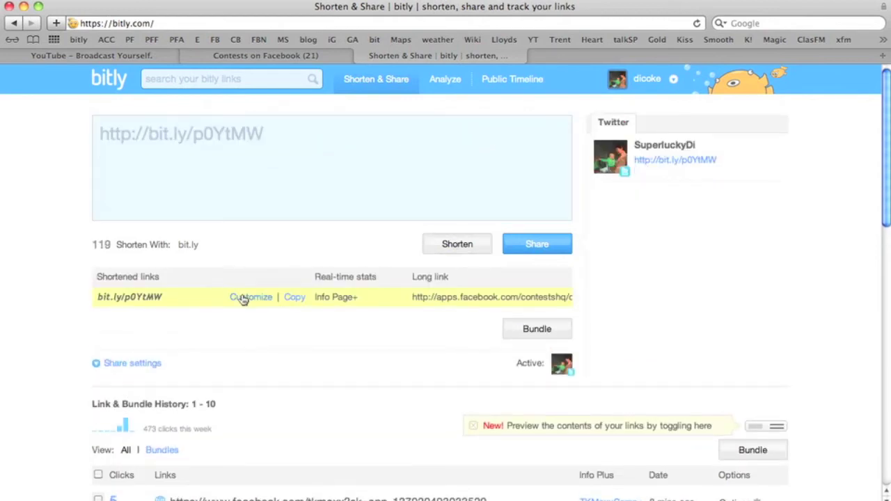
left_click(242, 298)
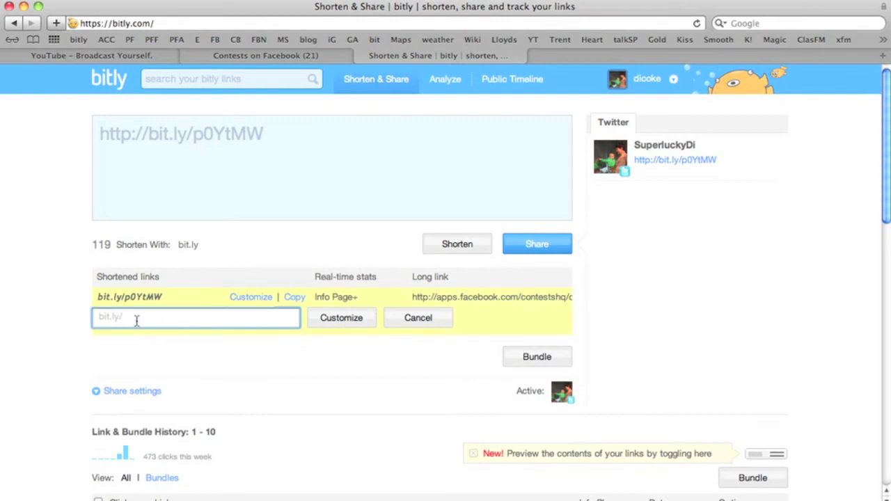
type("ILoveNottingham")
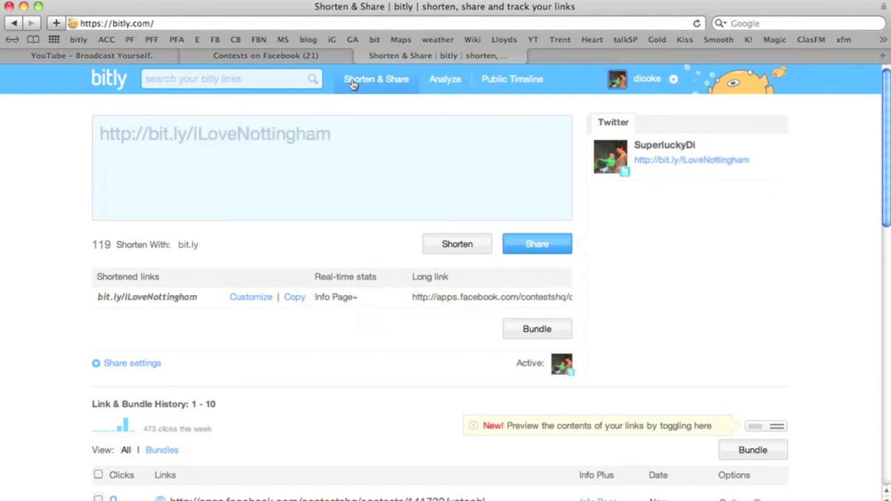
left_click(294, 300)
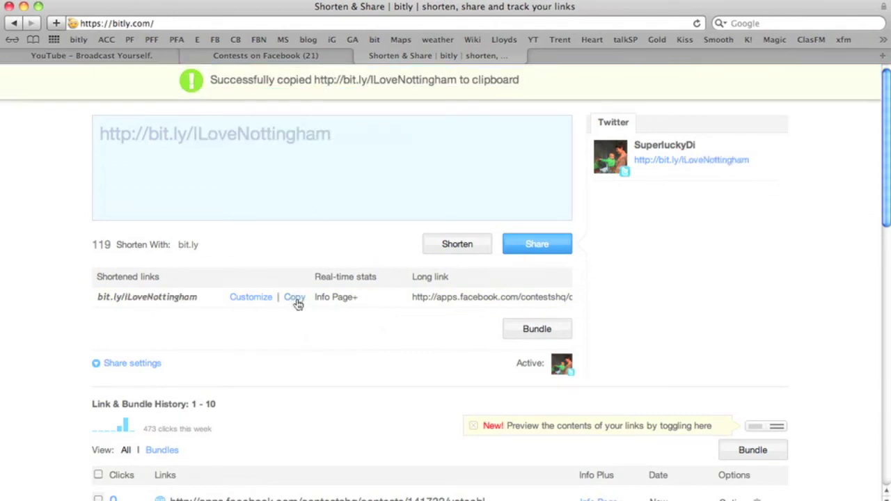
Select the Purple Swamp Pasta YouTube video's full address.
left_click(337, 149)
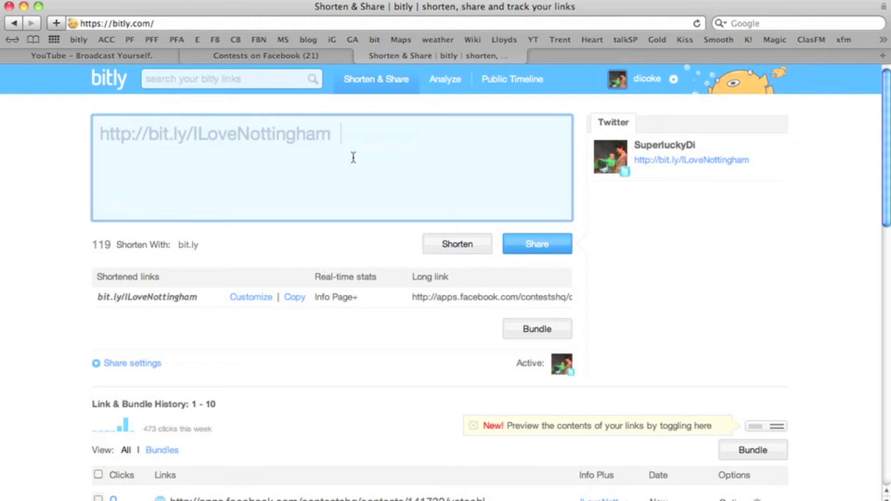
key("ctrl+Tab")
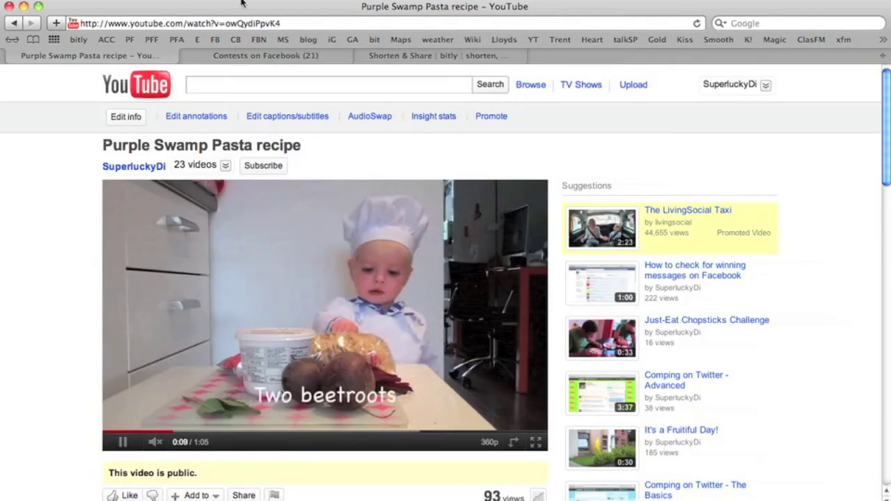
left_click(244, 23)
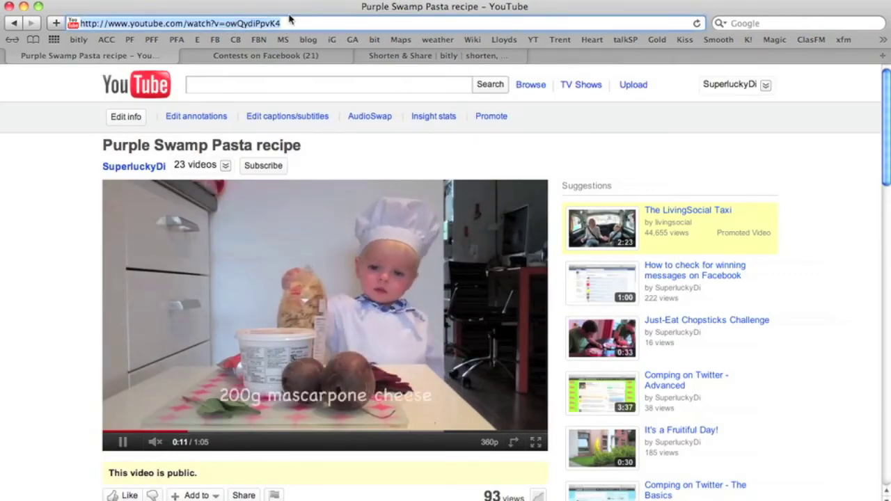
Replace the box text with the pasta video address, shorten it to bit.ly/r9Bzaf, enter SwampPasta.
left_click(407, 56)
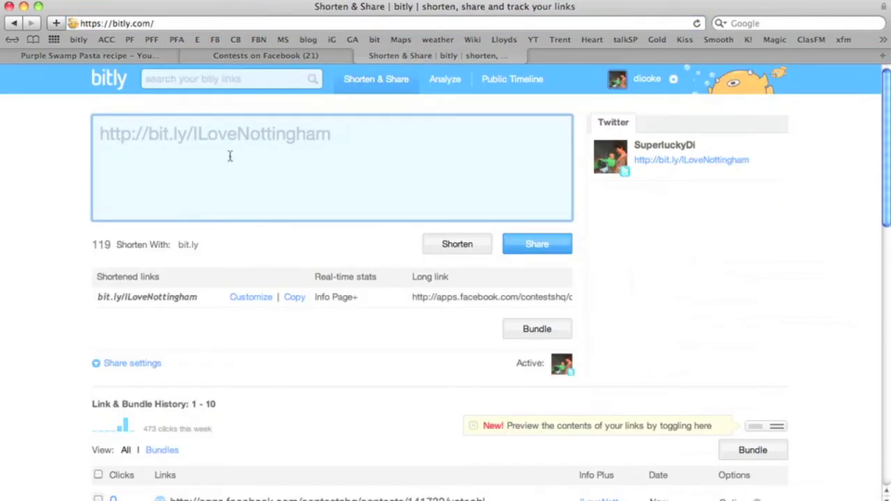
triple_click(239, 133)
key("super+v")
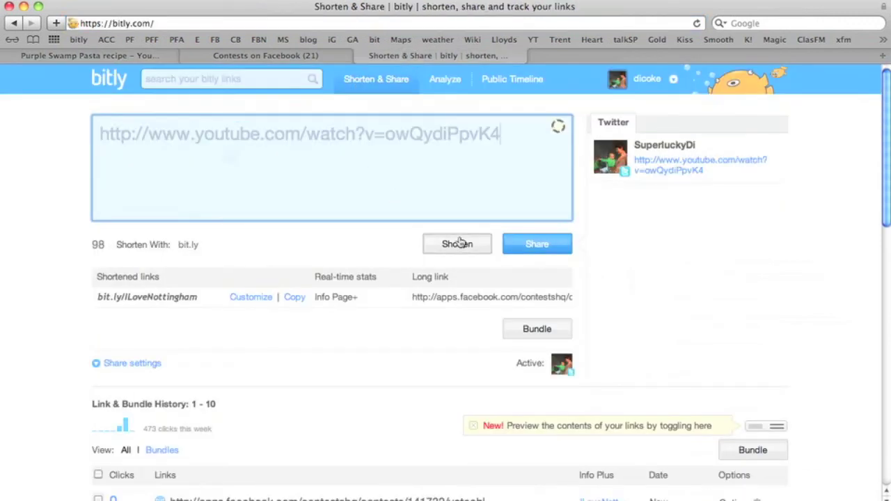
left_click(458, 244)
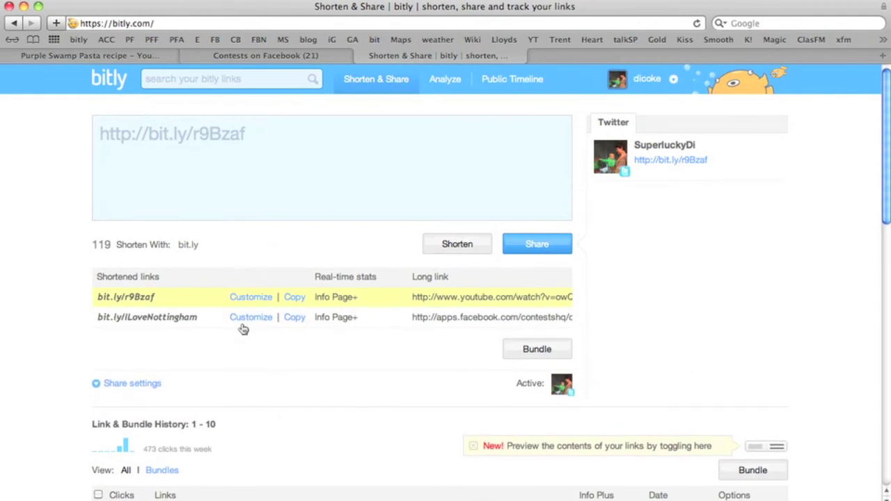
left_click(247, 299)
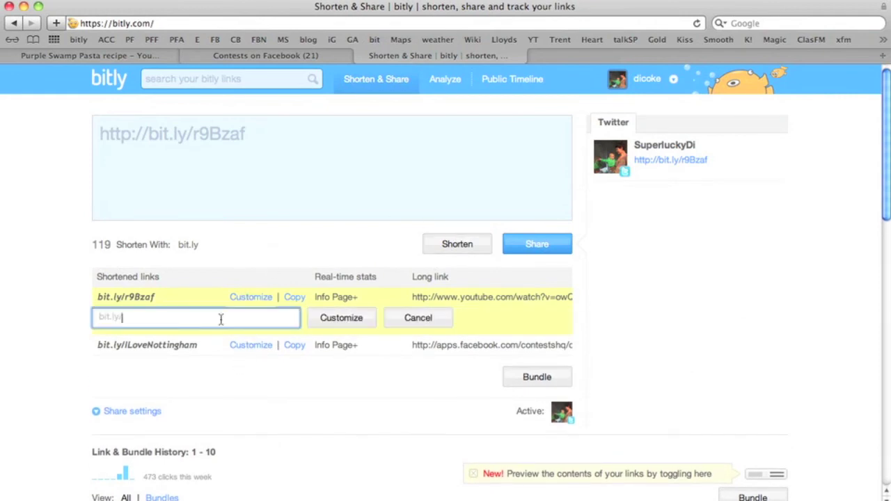
type("SwampPas")
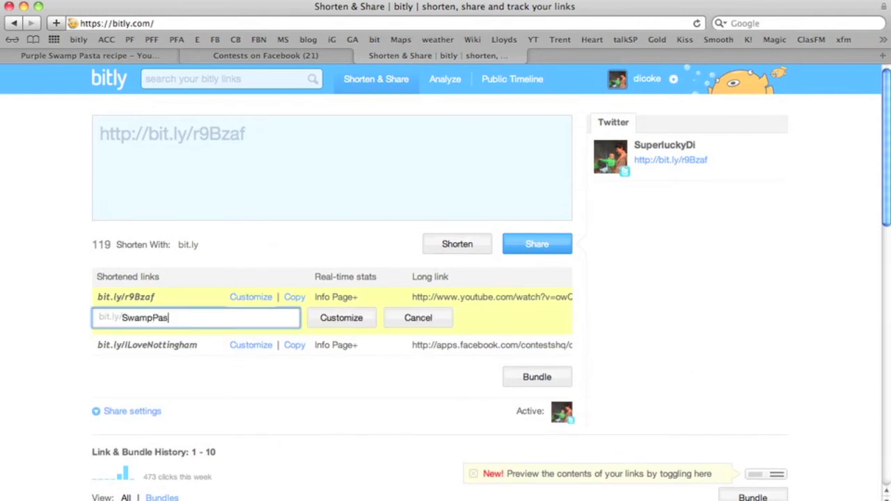
type("ta")
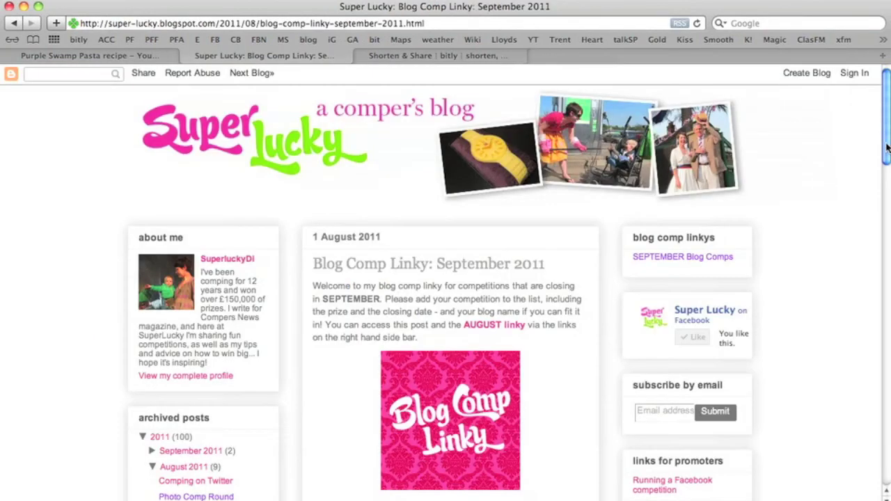
Replace the blog post's address with bit.ly/SeptBlogComps and load it to test.
left_click_drag(887, 146, 884, 91)
left_click(439, 25)
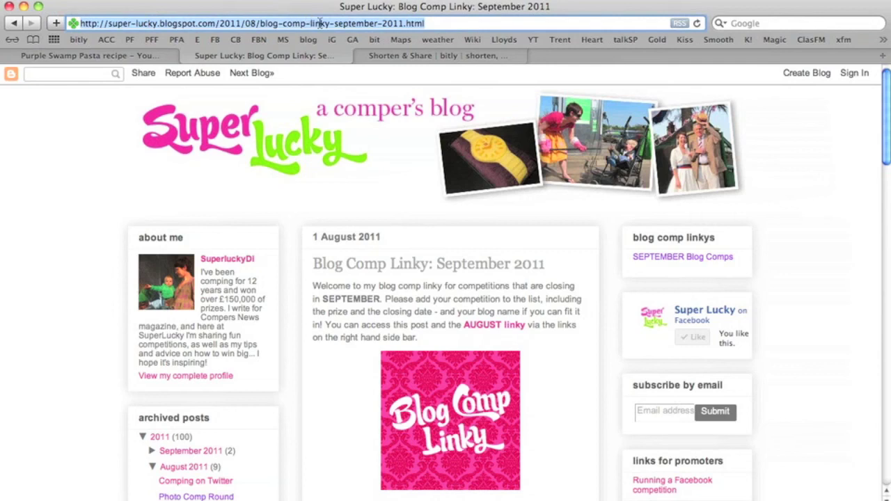
key("super+v")
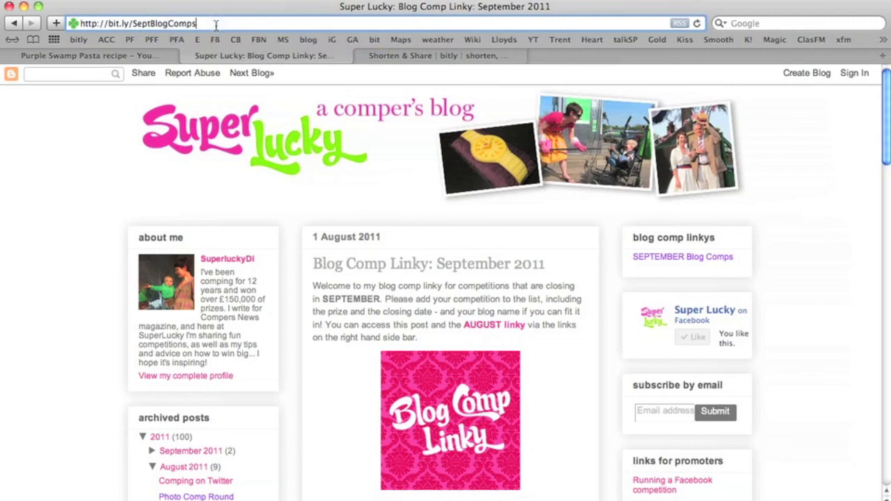
key("Return")
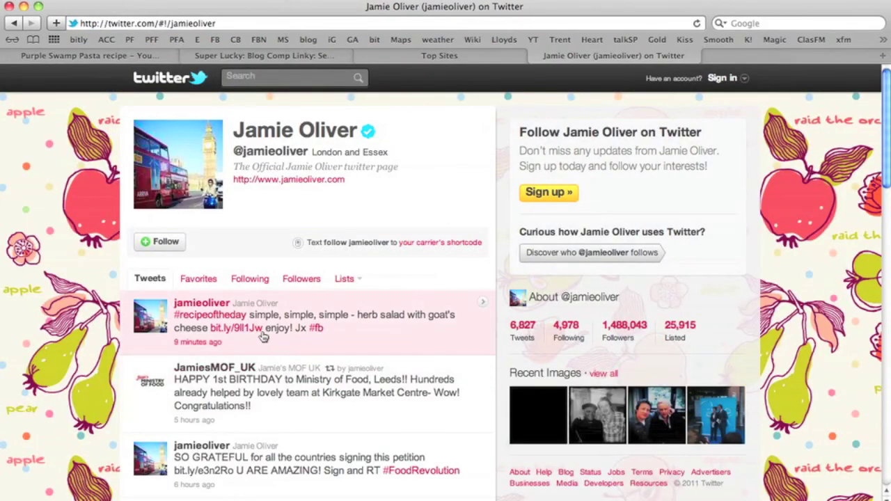
Load the public statistics page for the herb salad tweet's link, bitly.com/9ll1Jw+.
left_click_drag(262, 333, 209, 331)
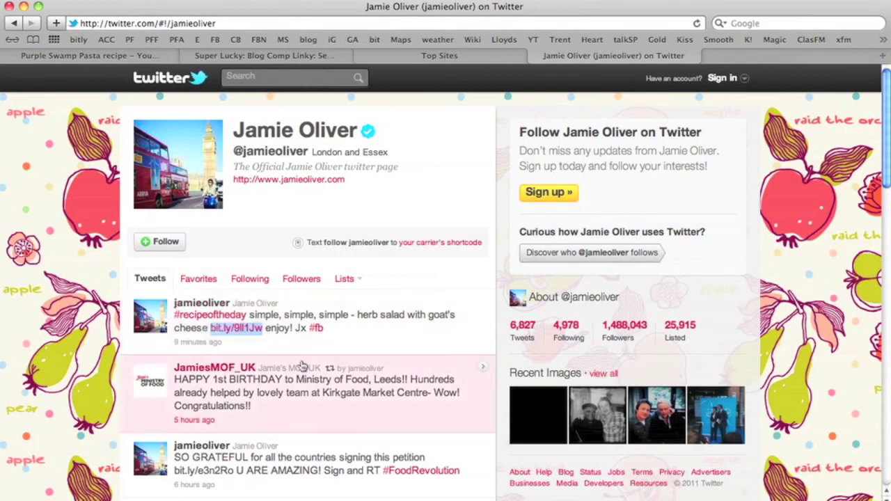
left_click(147, 24)
key("super+v")
type("+")
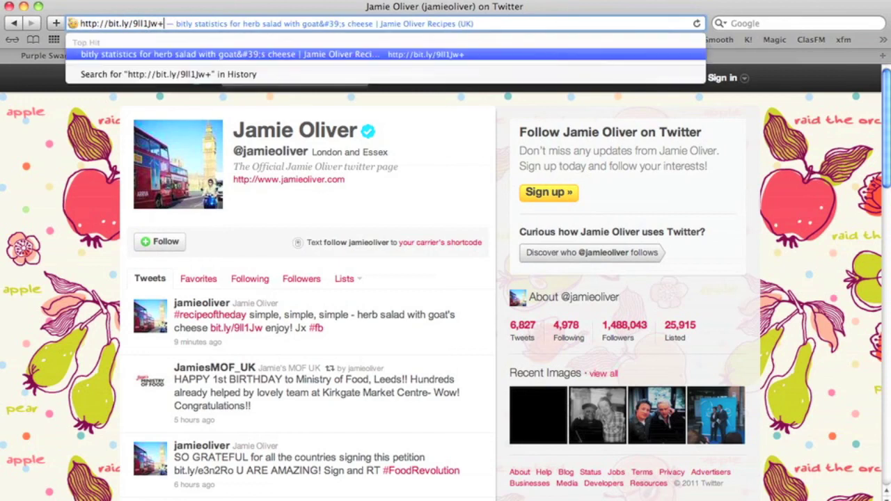
key("Return")
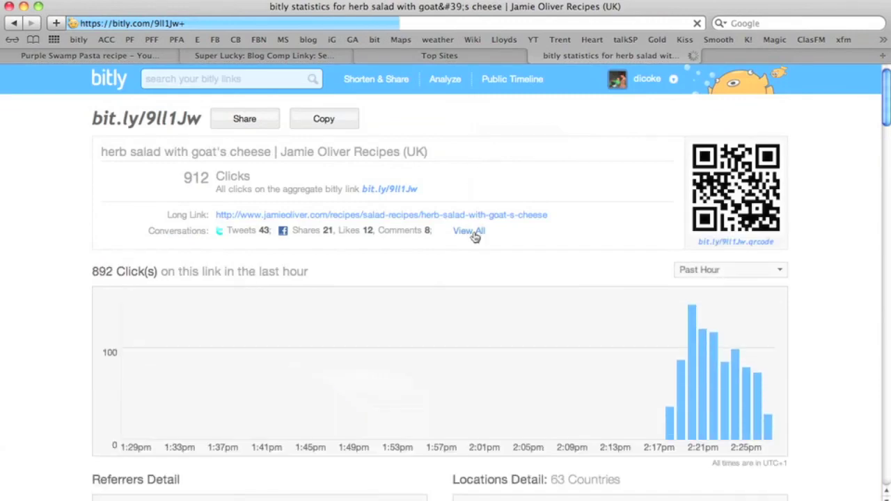
View all conversations for bit.ly/9ll1Jw, including 43 tweets and 21 Facebook shares, then return to the top.
left_click(473, 233)
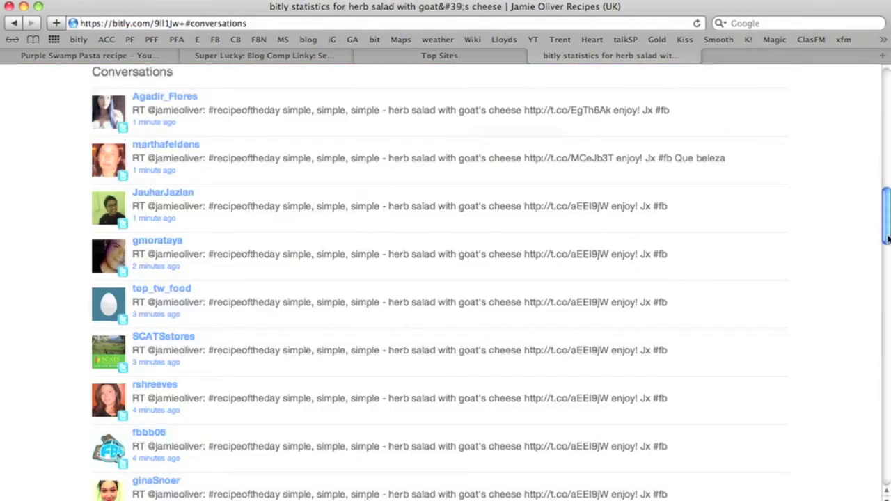
left_click_drag(888, 234, 876, 145)
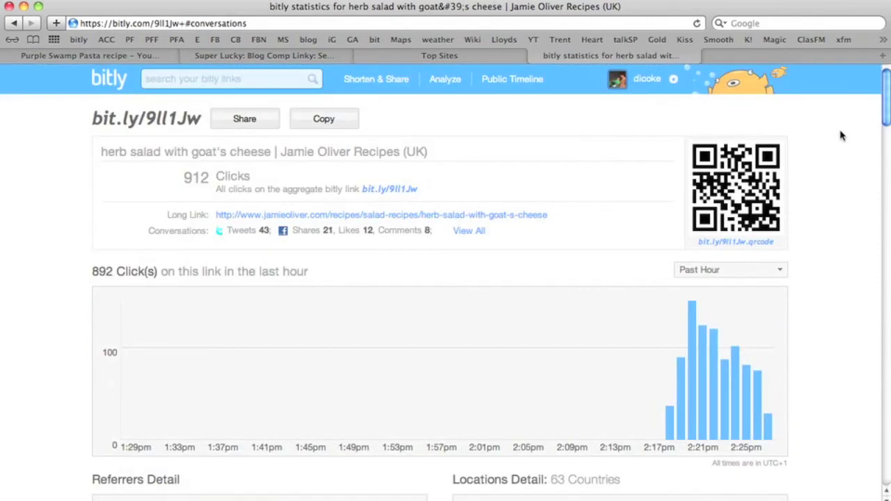